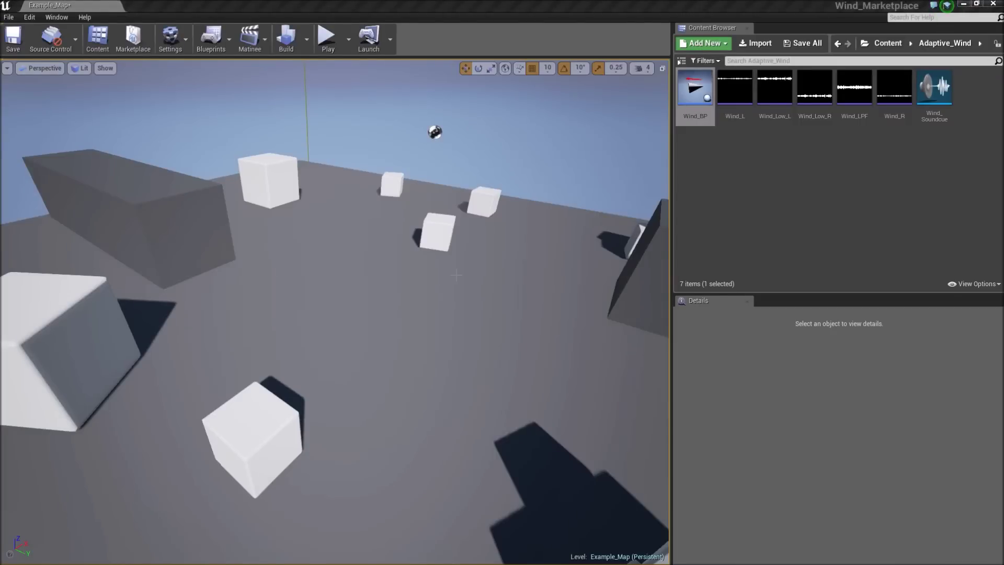
Step: Place the Wind_BP blueprint on the open floor between the boxes in the level
right_click_drag(456, 324, 458, 279)
key("s")
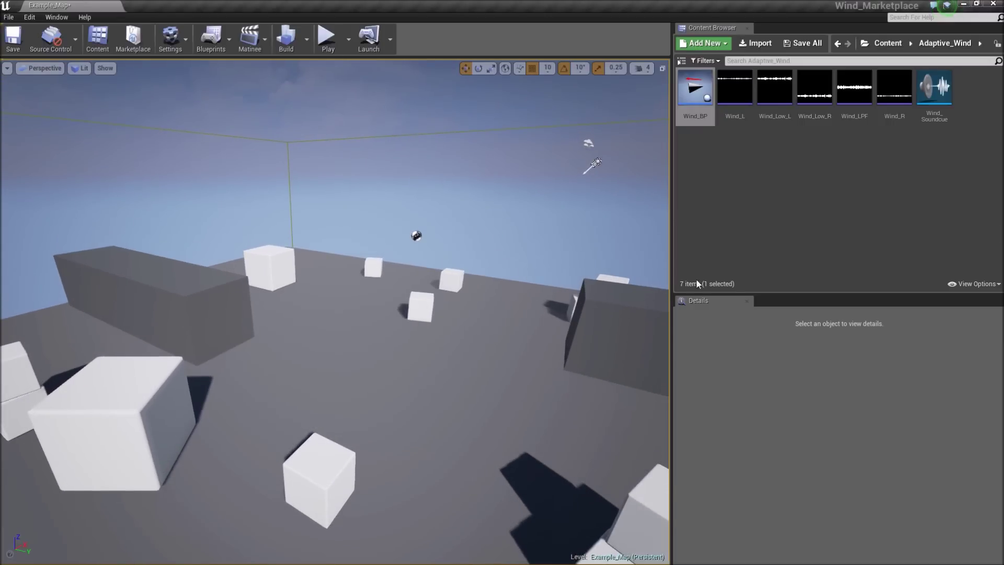
left_click(779, 240)
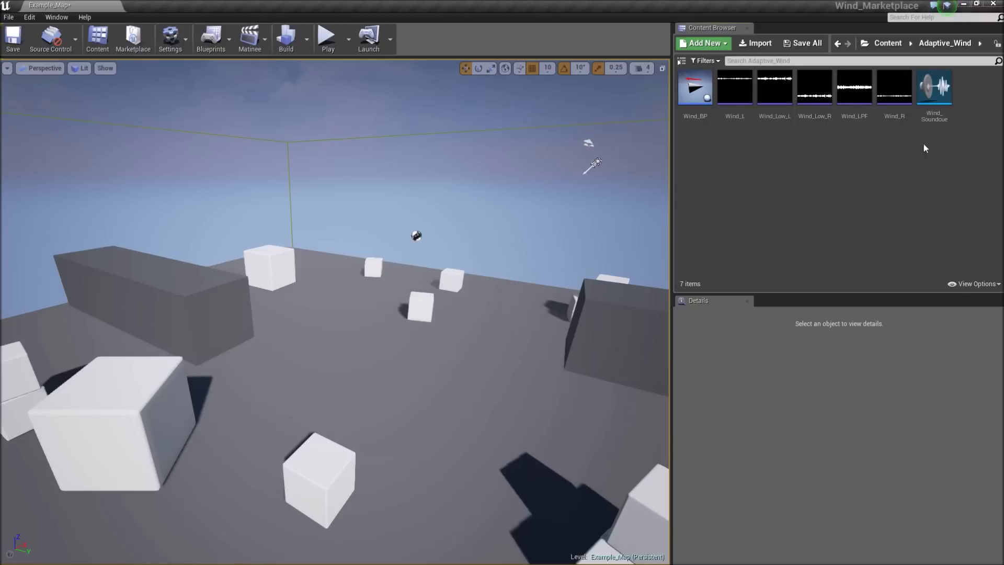
left_click(695, 89)
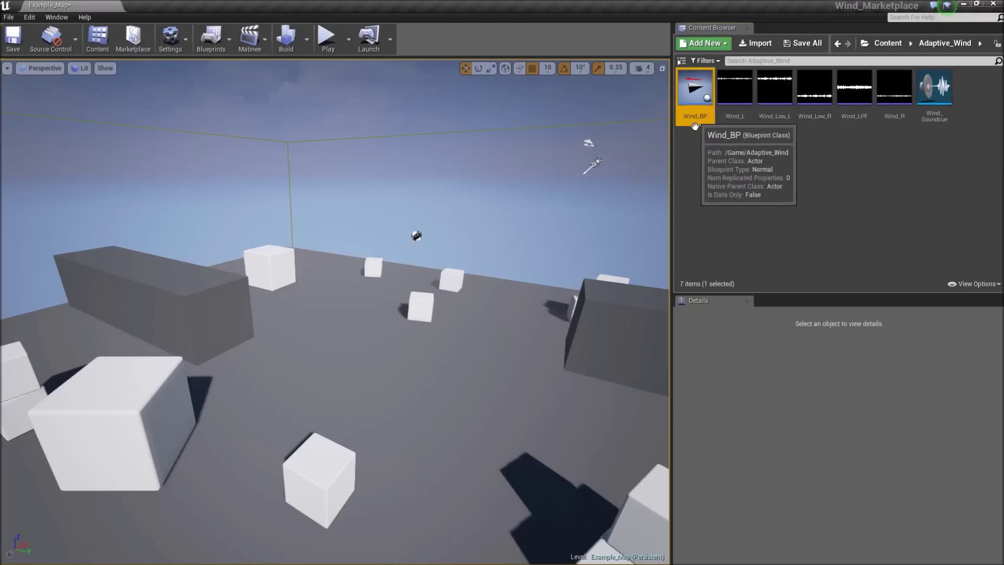
left_click_drag(697, 94, 372, 332)
key("f")
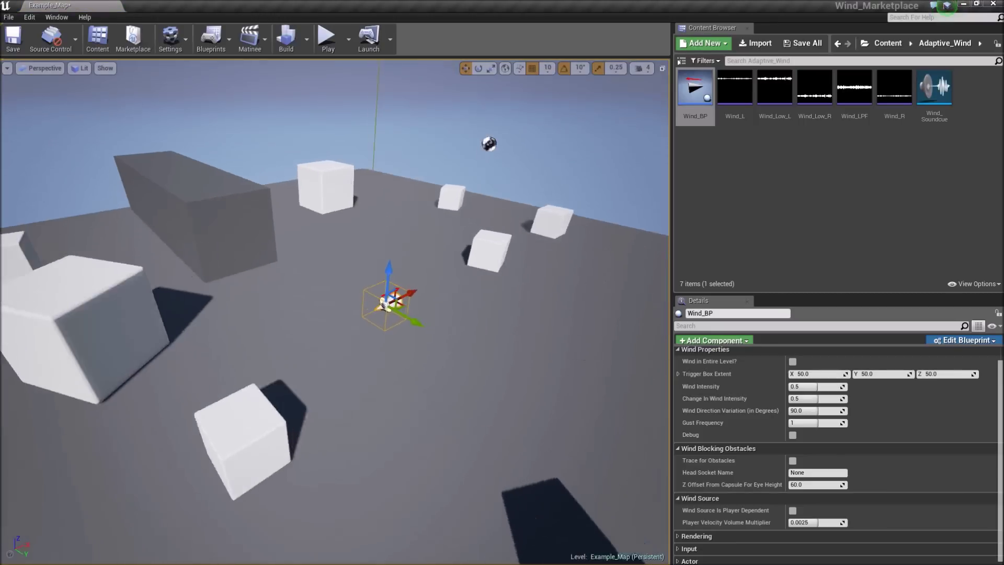
Step: Rotate the placed Wind_BP actor slightly to adjust its wind direction
right_click_drag(405, 320, 486, 332)
key("e")
mouse_move(423, 320)
left_mouse_down()
mouse_move(344, 321)
mouse_move(429, 306)
left_mouse_up()
key("w")
mouse_move(343, 296)
right_mouse_down()
mouse_move(470, 288)
mouse_move(351, 293)
right_mouse_up()
left_click_drag(355, 316, 374, 316, "alt")
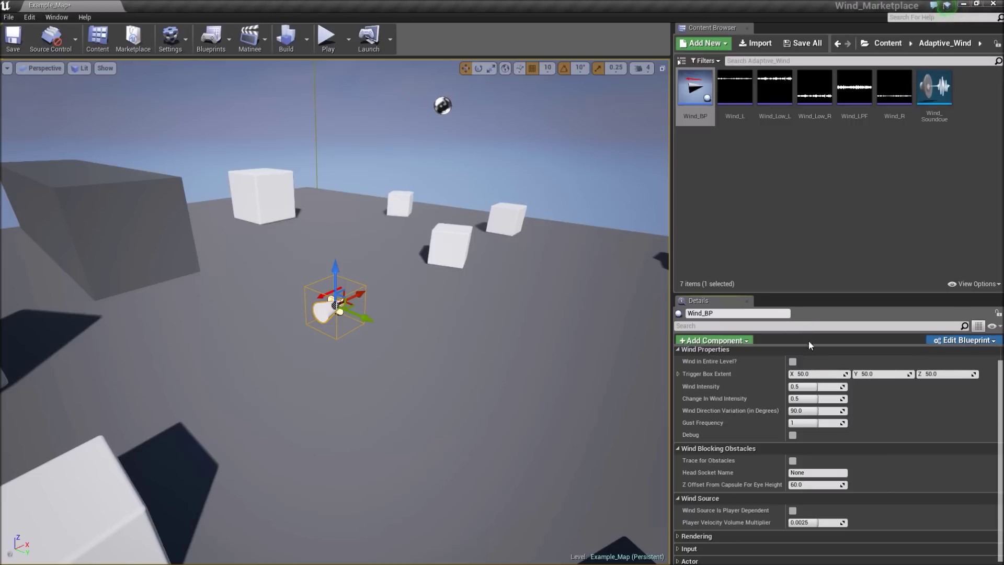
Step: Try the Wind in Entire Level option on the Wind_BP actor and switch it back off
scroll(817, 404, "up", 1)
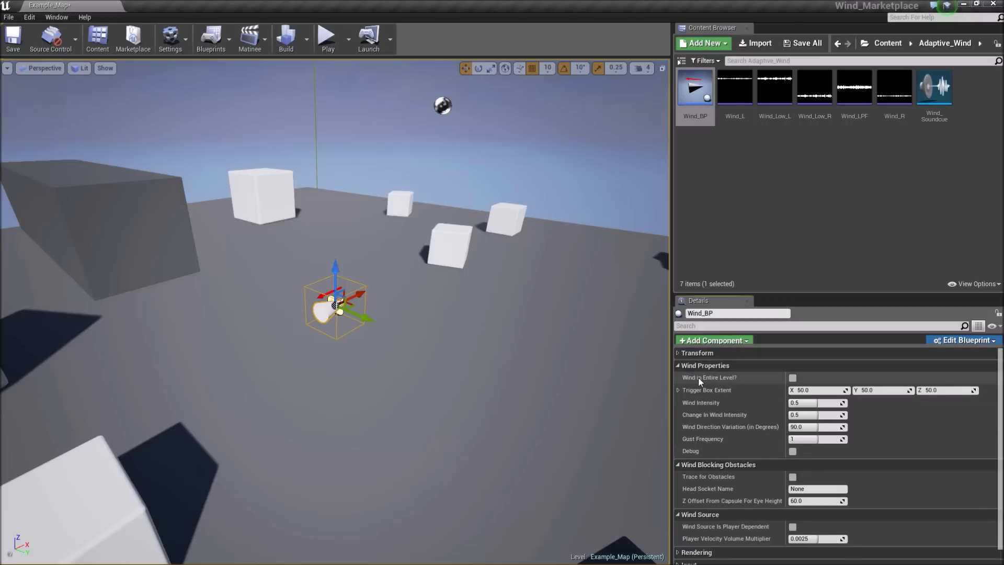
mouse_move(733, 378)
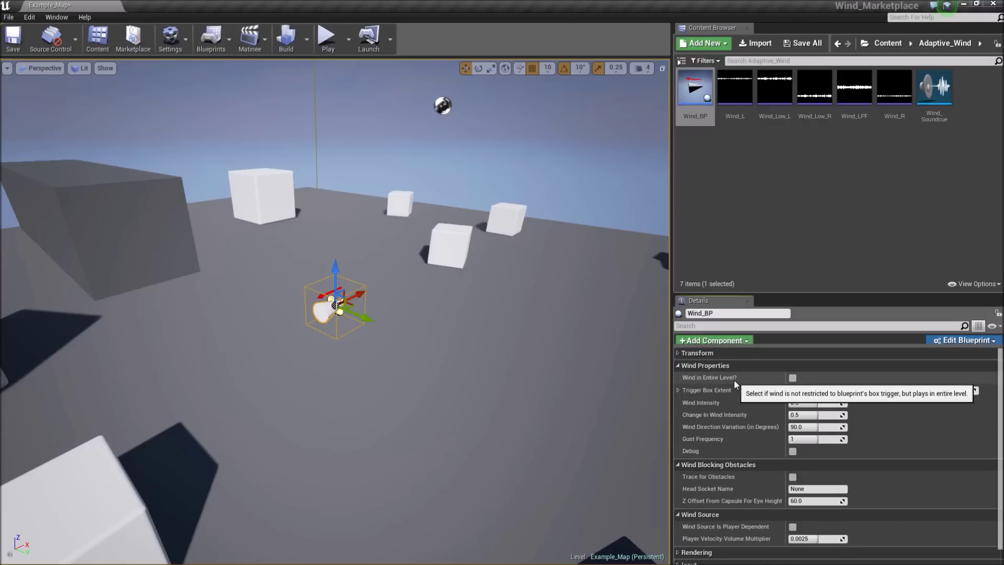
left_click(792, 378)
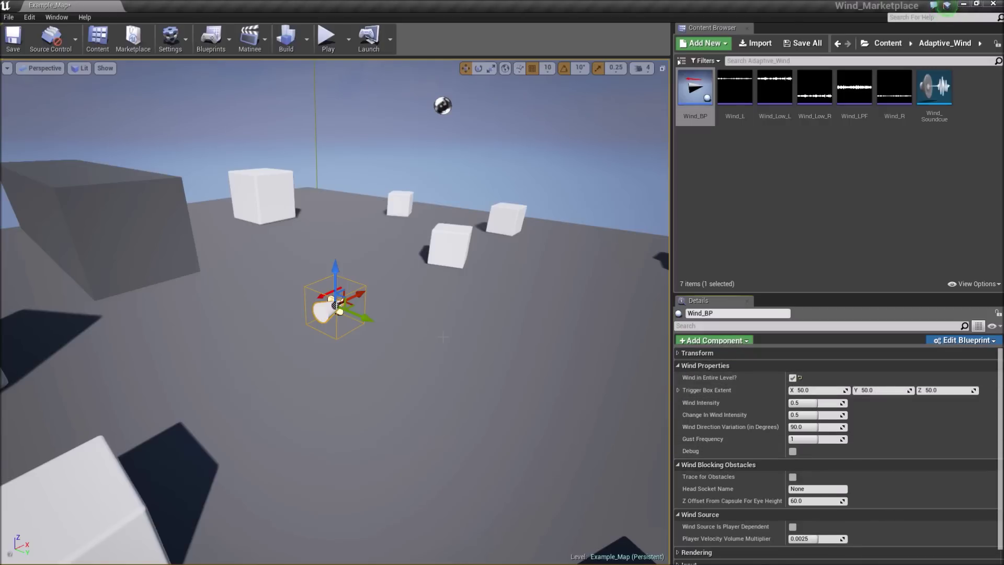
right_click_drag(443, 337, 492, 263)
key("s")
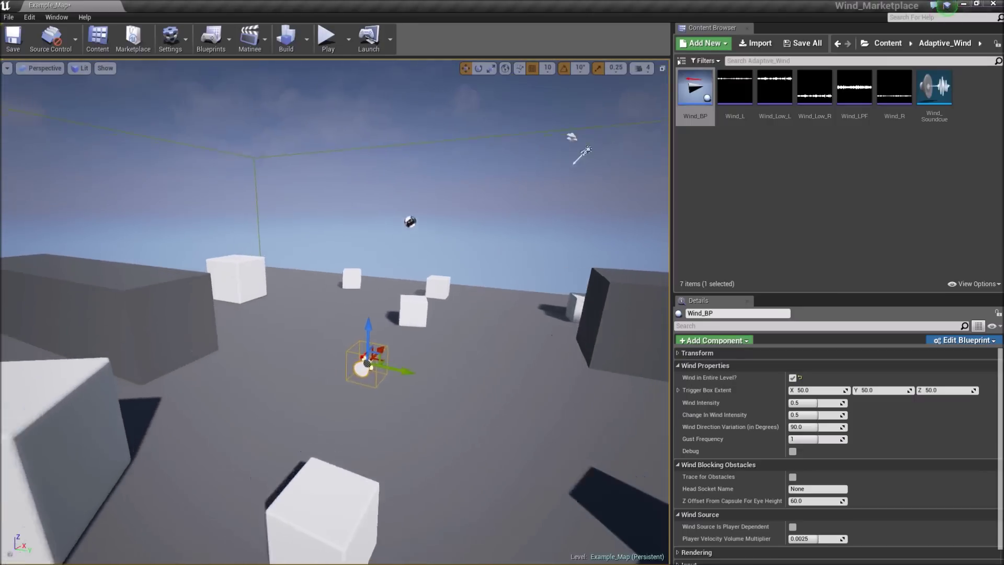
right_click_drag(439, 303, 446, 264)
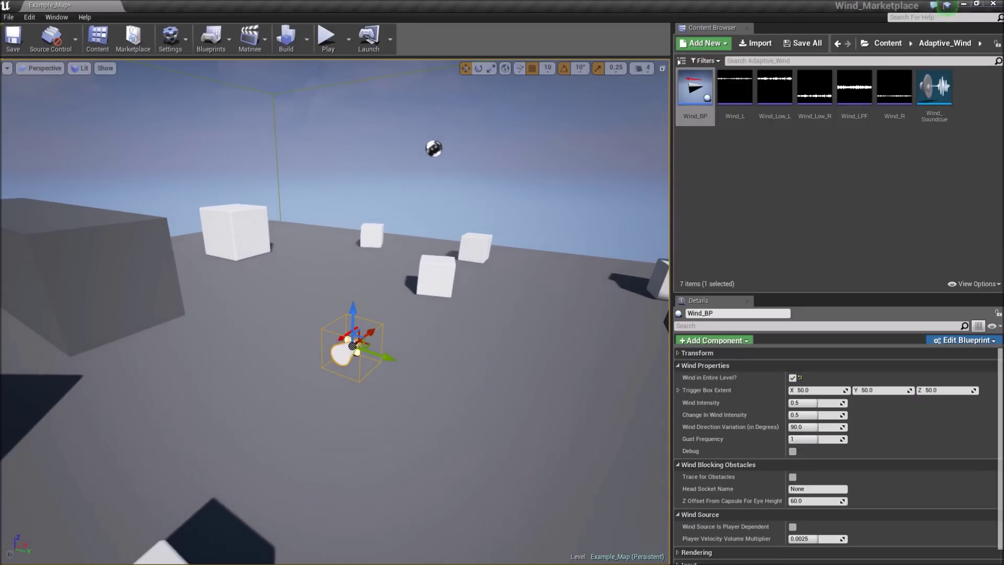
key("d")
right_click_drag(458, 369, 435, 373)
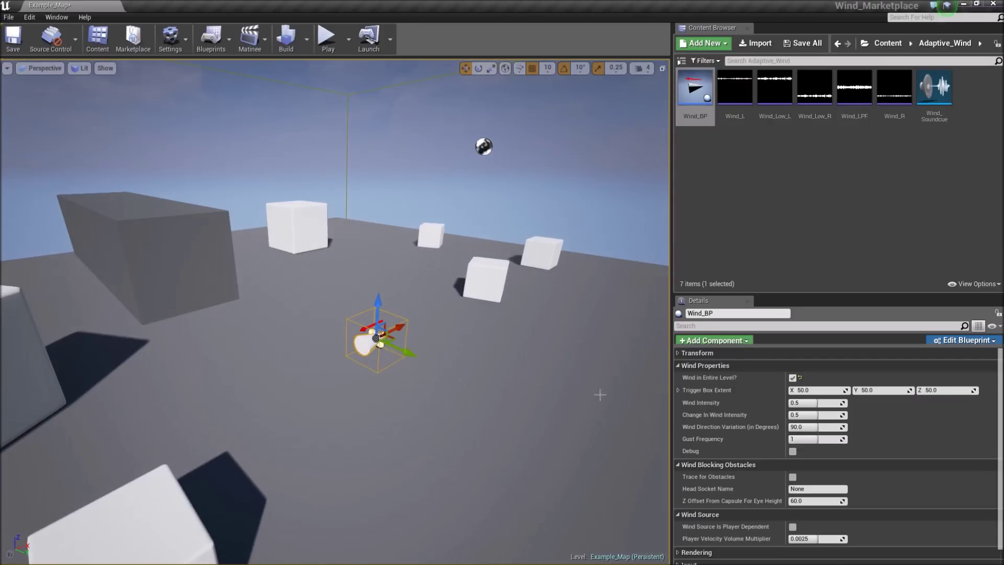
left_click(793, 377)
mouse_move(614, 379)
right_mouse_down()
mouse_move(625, 378)
mouse_move(609, 398)
mouse_move(615, 391)
right_mouse_up()
key("w")
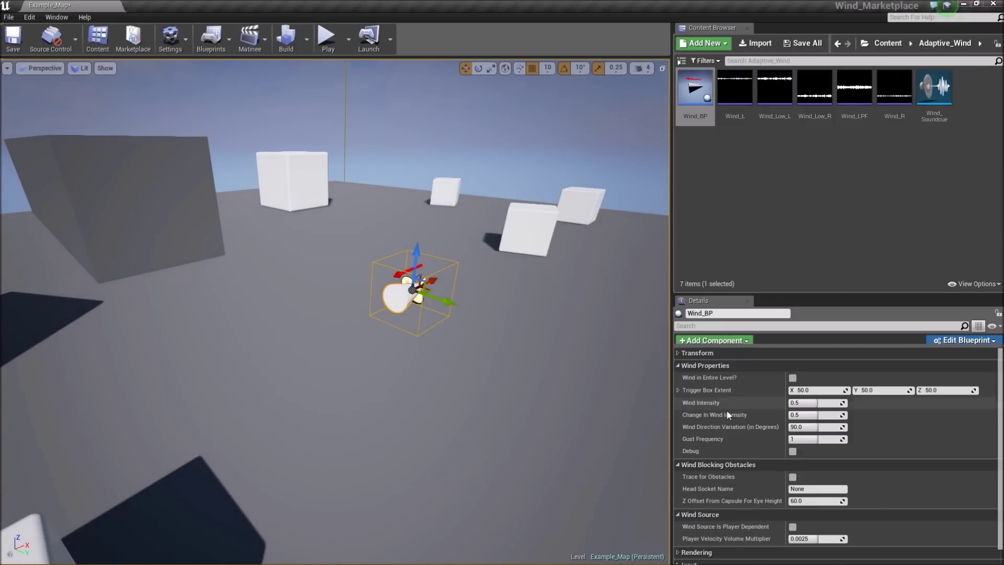
key("s")
right_click_drag(646, 388, 656, 393)
Step: Enlarge the Trigger Box Extent to about X 211.63, Y 244.24, Z 114.51 and raise the Wind_BP actor above the floor
left_click_drag(815, 390, 878, 390)
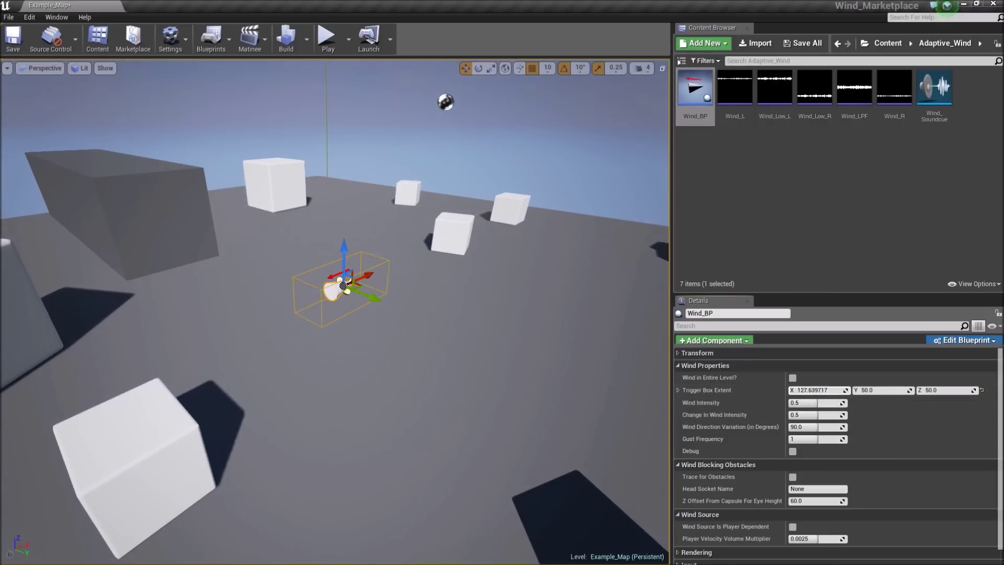
scroll(660, 392, "down", 3)
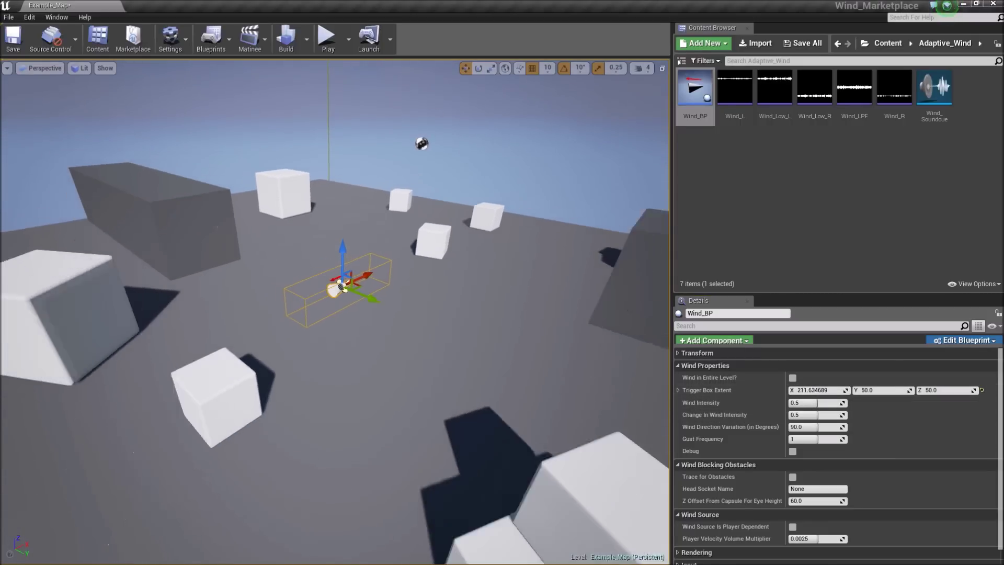
left_click_drag(869, 390, 958, 391)
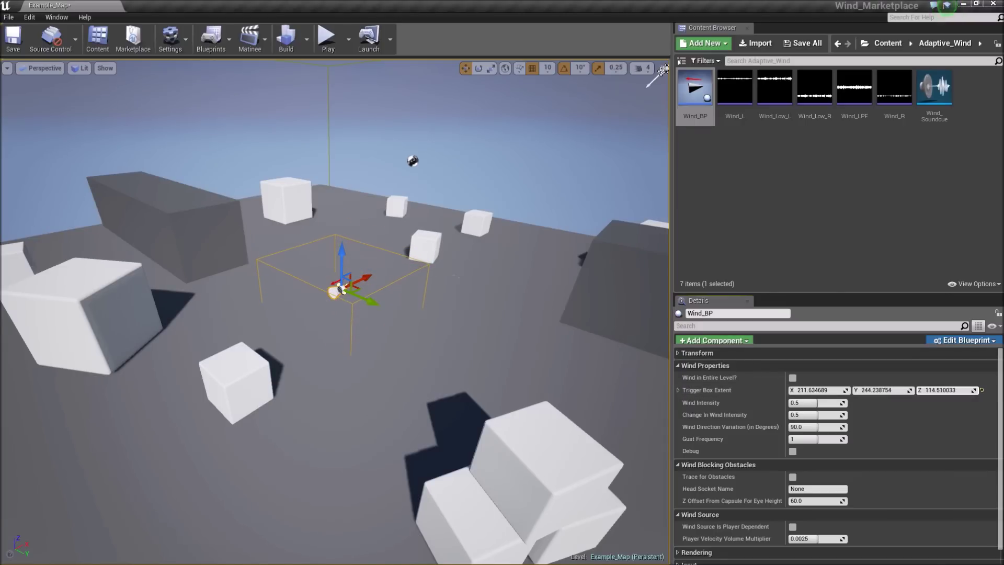
left_click_drag(345, 255, 346, 246)
Step: Enable Wind in Entire Level for the Wind_BP actor
mouse_move(496, 321)
right_mouse_down()
mouse_move(590, 298)
mouse_move(390, 288)
mouse_move(496, 322)
right_mouse_up()
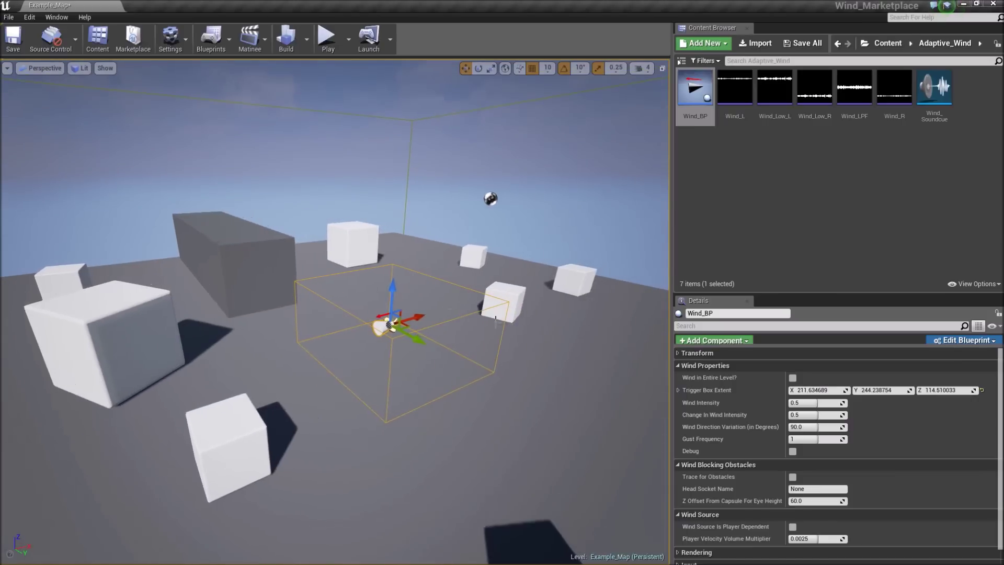
left_click(793, 377)
right_click_drag(511, 425, 531, 463)
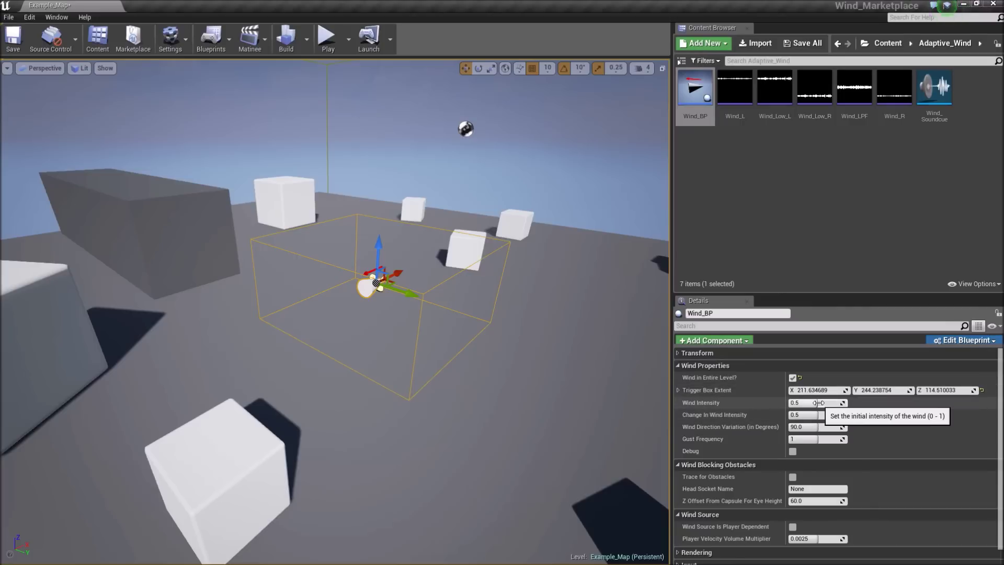
Step: Try different Wind Intensity and Change in Wind Intensity values and reset both to their defaults
left_click_drag(815, 403, 791, 402)
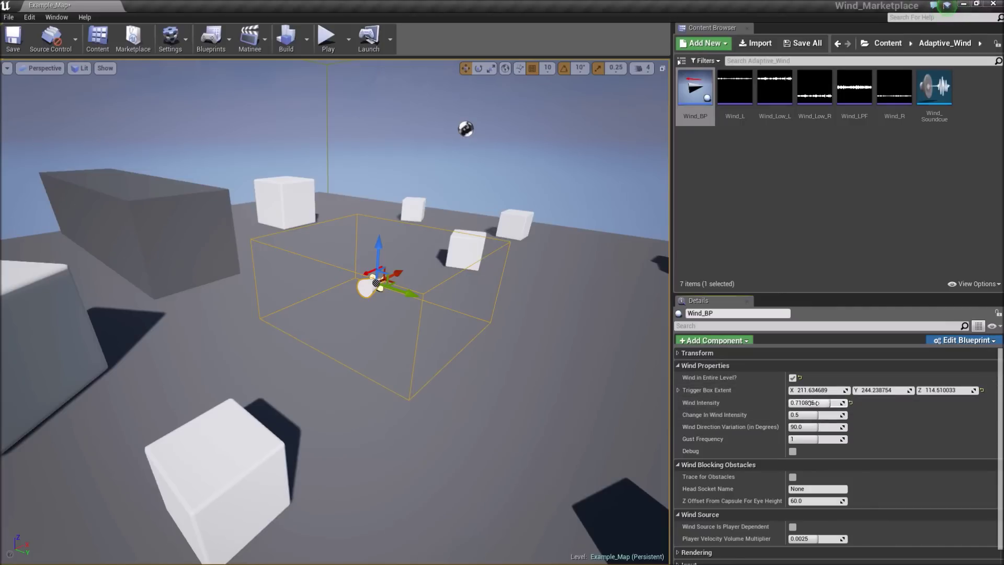
left_click(850, 403)
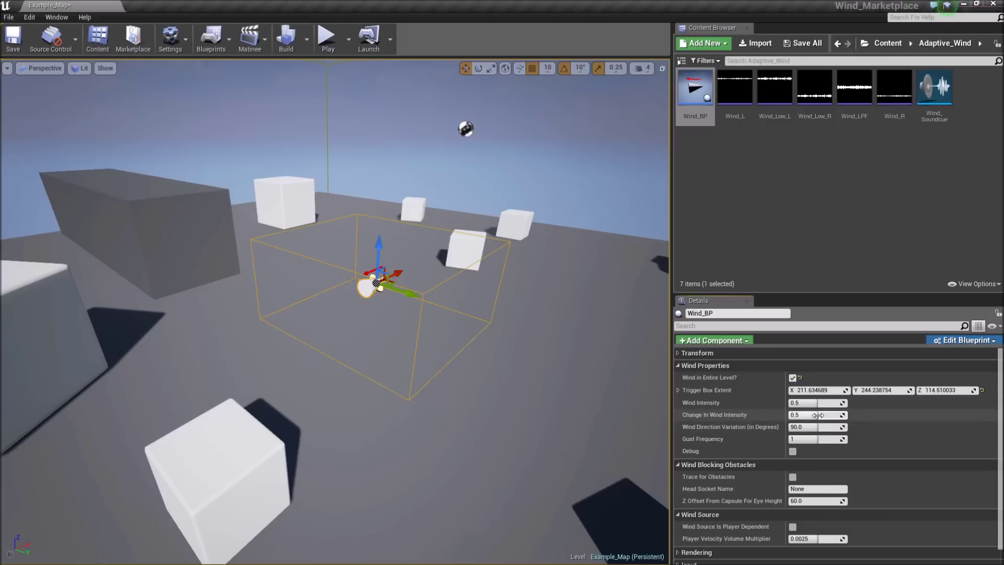
left_click_drag(804, 415, 834, 415)
mouse_move(807, 415)
left_mouse_down()
mouse_move(790, 415)
mouse_move(817, 415)
left_mouse_up()
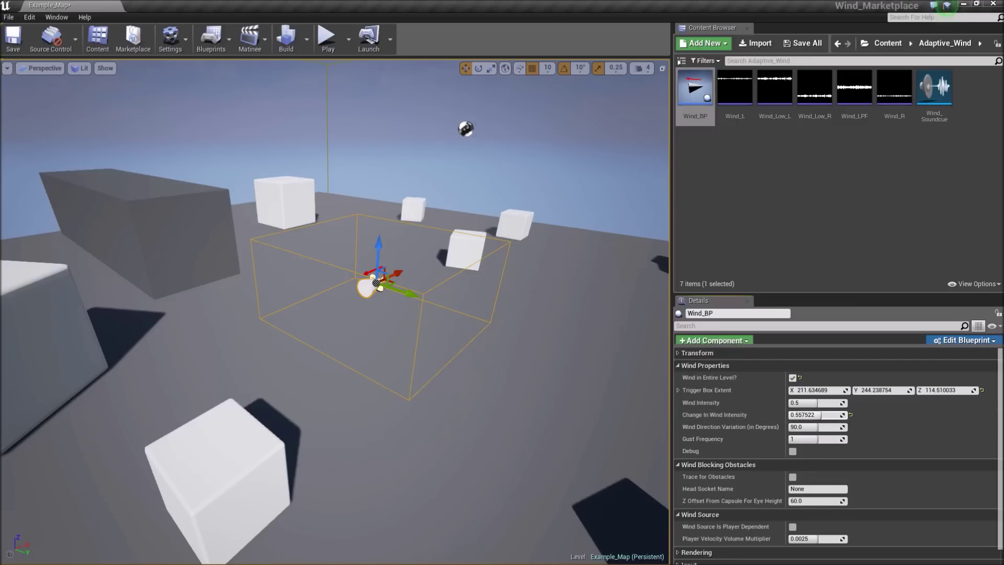
mouse_move(839, 415)
left_mouse_down()
mouse_move(814, 416)
mouse_move(842, 415)
left_mouse_up()
left_click(851, 415)
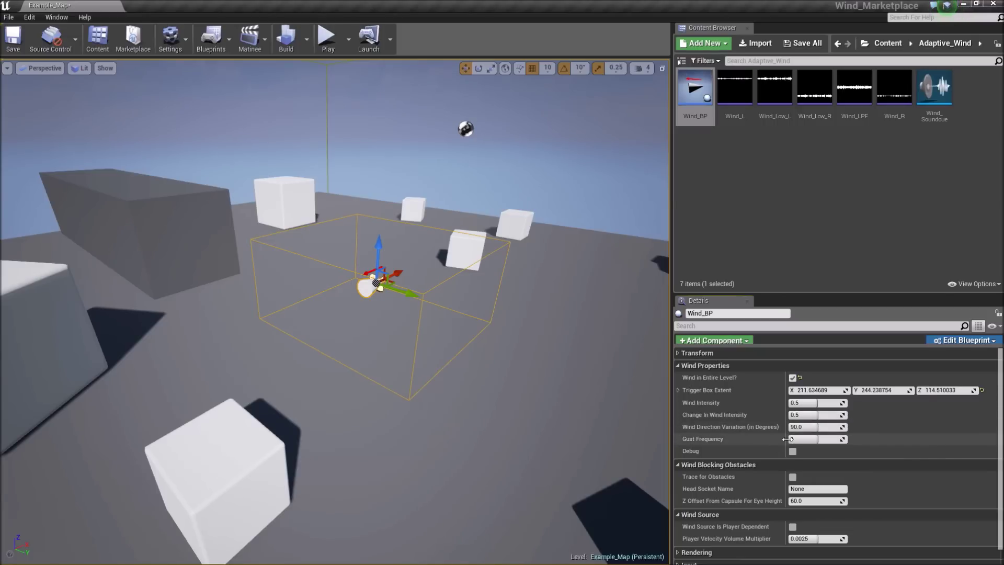
Step: Set the Wind Direction Variation to 0.0 degrees and leave the Gust Frequency at 1 after trying its range
mouse_move(814, 429)
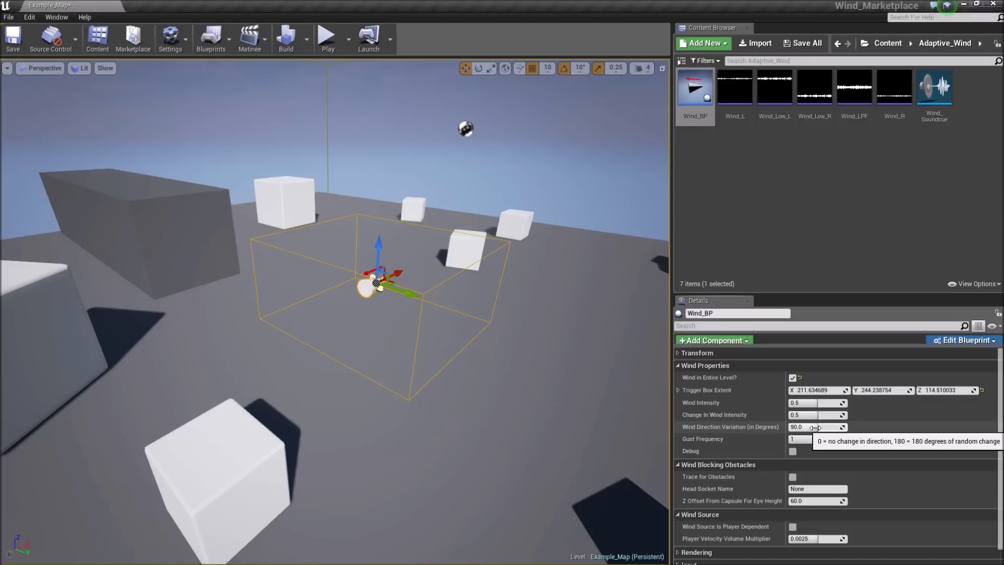
left_click_drag(814, 429, 789, 428)
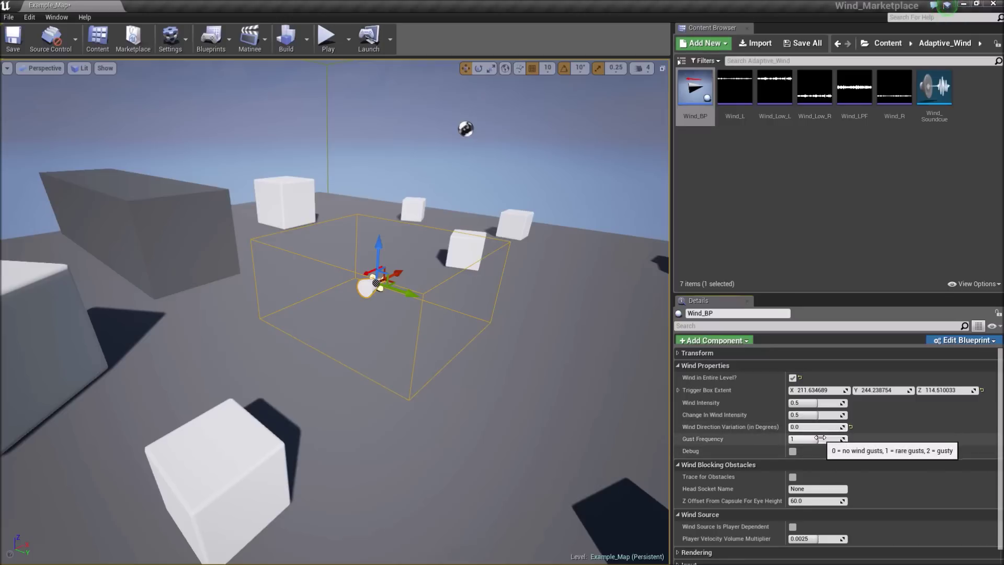
left_click_drag(831, 440, 789, 439)
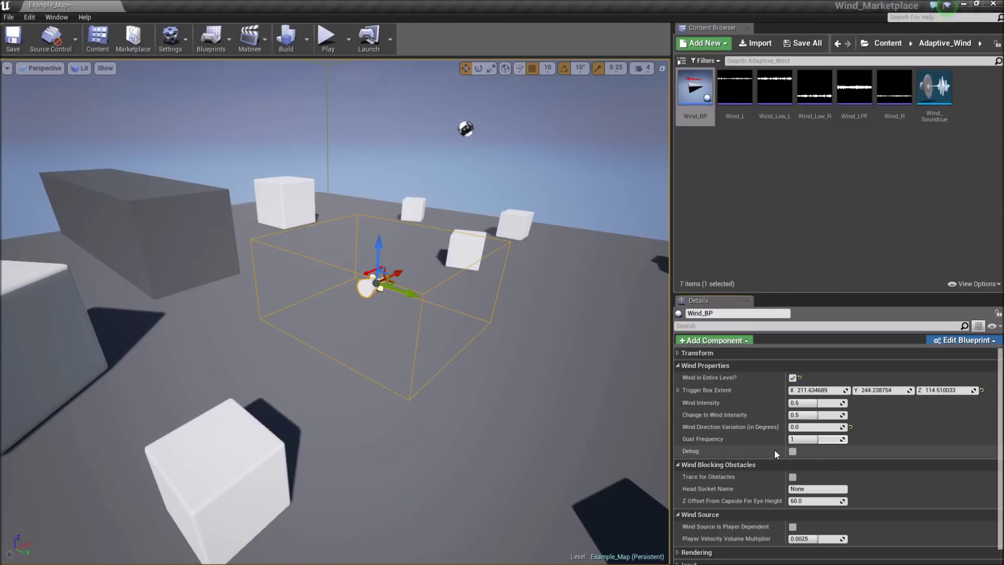
Step: Switch the Wind_BP actor's Debug option on and back off
left_click(793, 451)
left_click(792, 450)
Step: Enable Trace for Obstacles in the Wind Blocking Obstacles settings of the Wind_BP actor
scroll(761, 442, "down", 1)
scroll(759, 448, "down", 1)
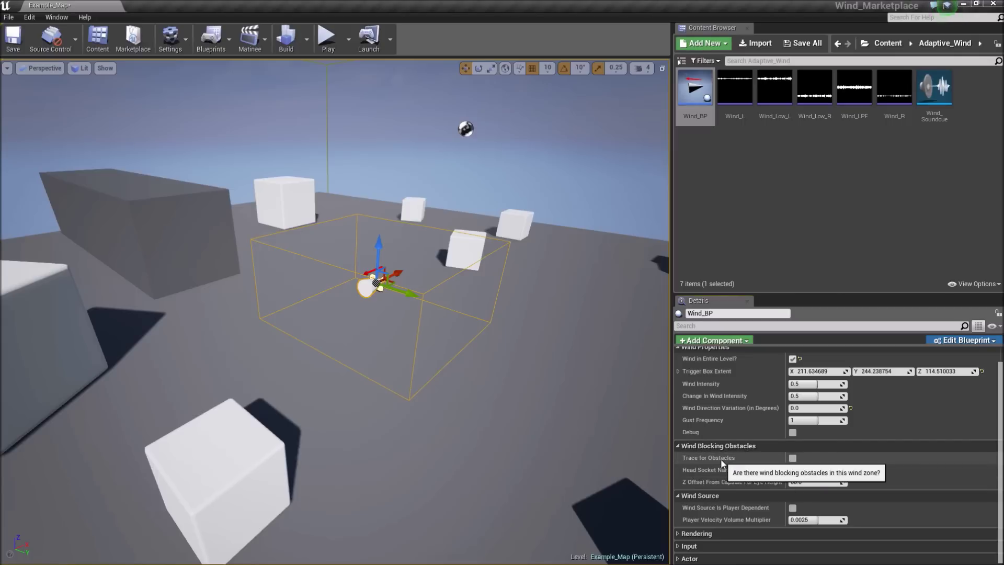
left_click(793, 459)
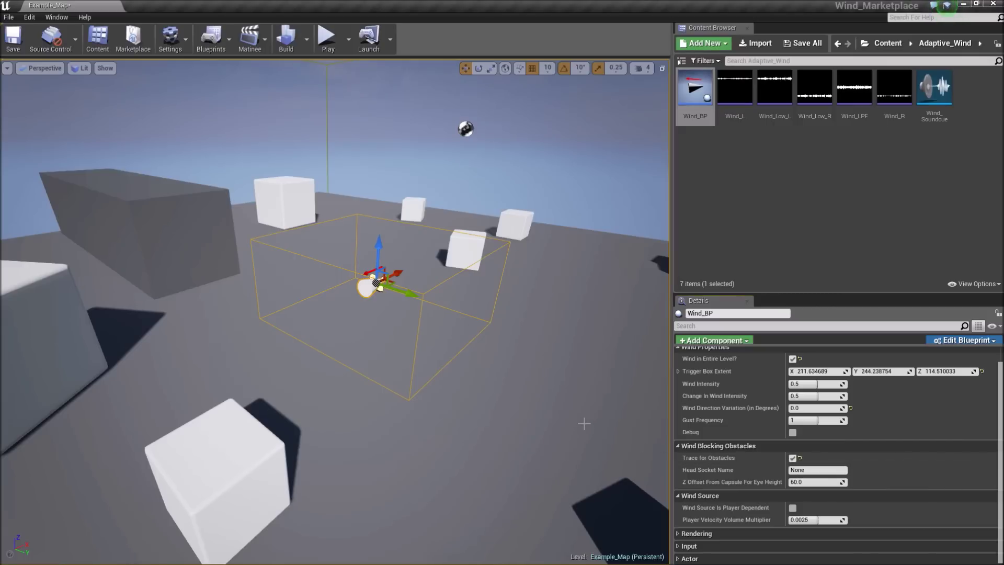
right_click_drag(335, 312, 345, 290)
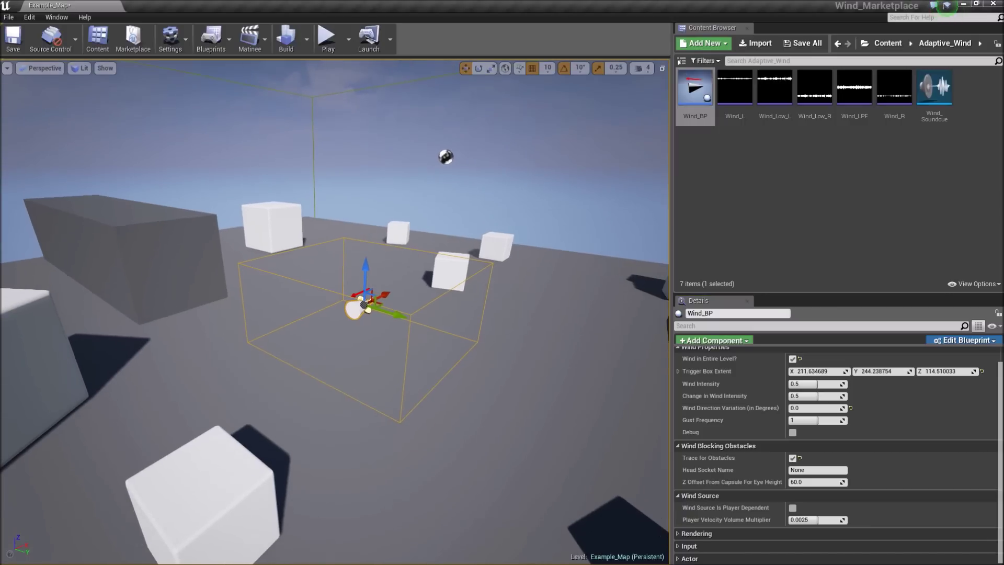
mouse_move(315, 414)
right_mouse_down()
mouse_move(292, 444)
mouse_move(188, 425)
mouse_move(328, 409)
right_mouse_up()
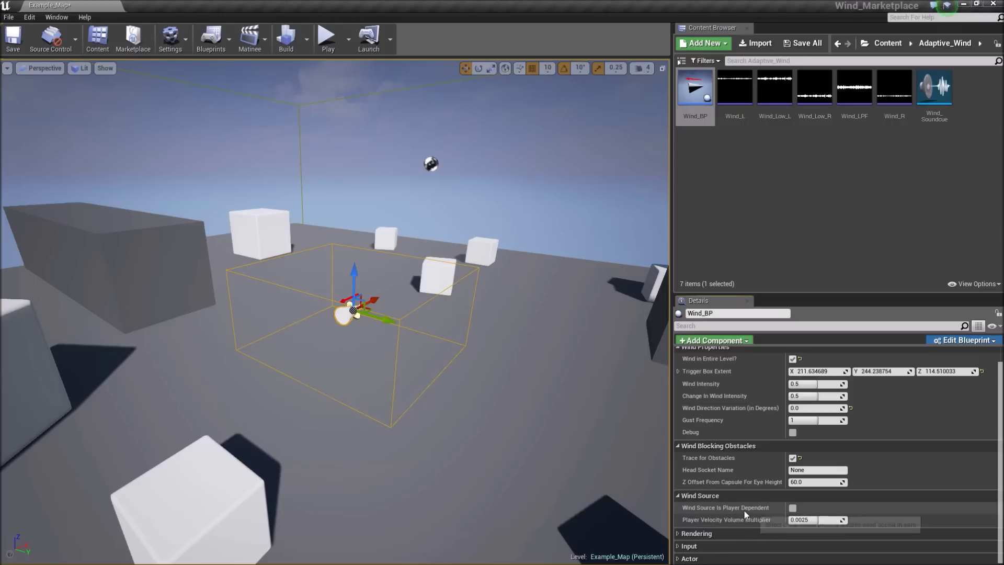
Step: Try the Wind Source Is Player Dependent option, switch it back off, and review the wind properties
left_click(793, 508)
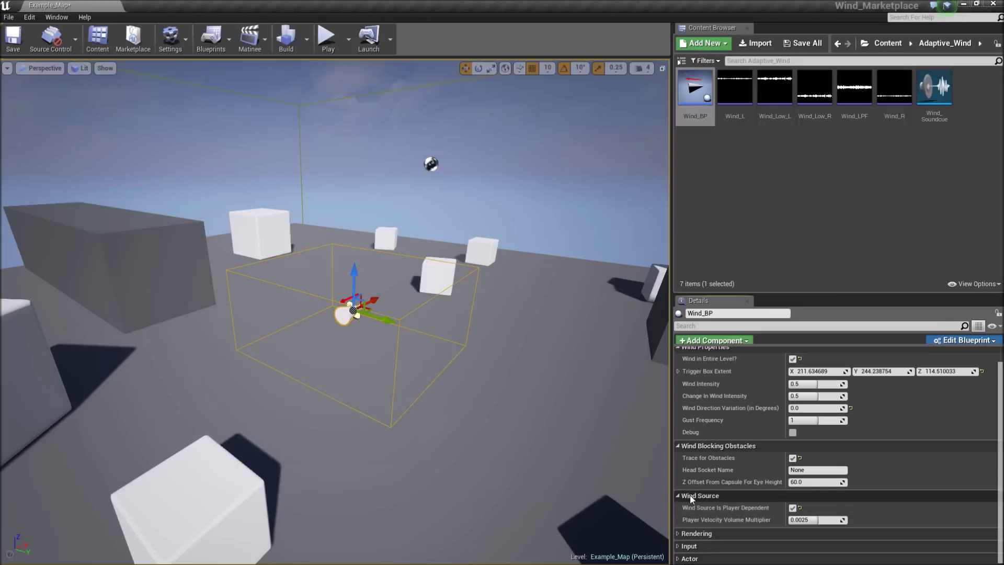
left_click(792, 508)
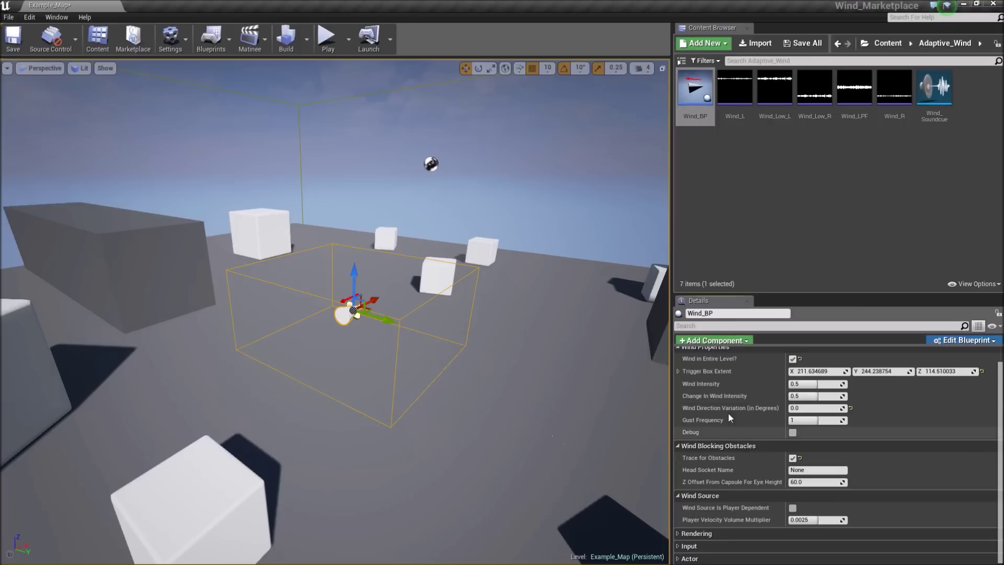
scroll(767, 371, "up", 1)
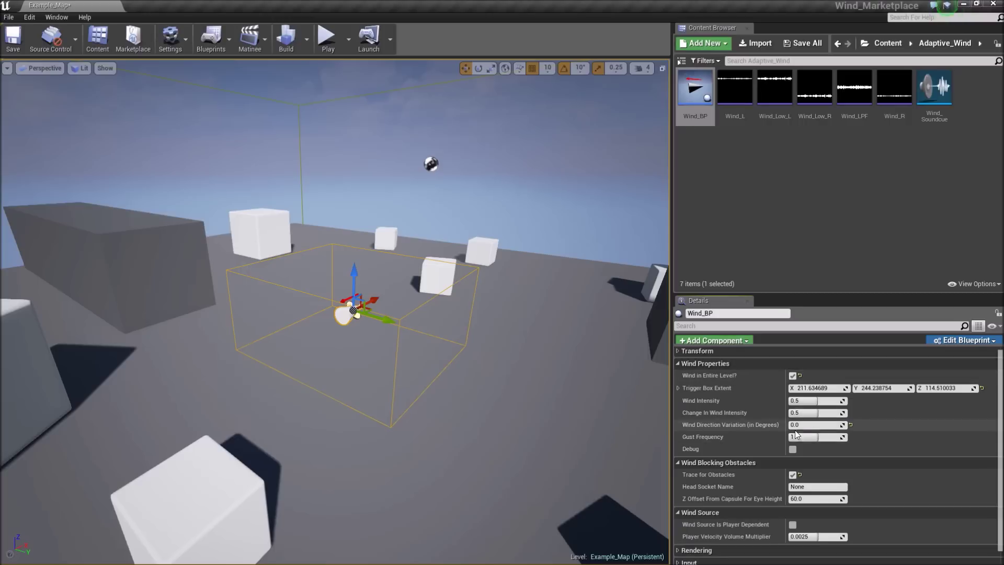
mouse_move(743, 425)
scroll(753, 444, "down", 1)
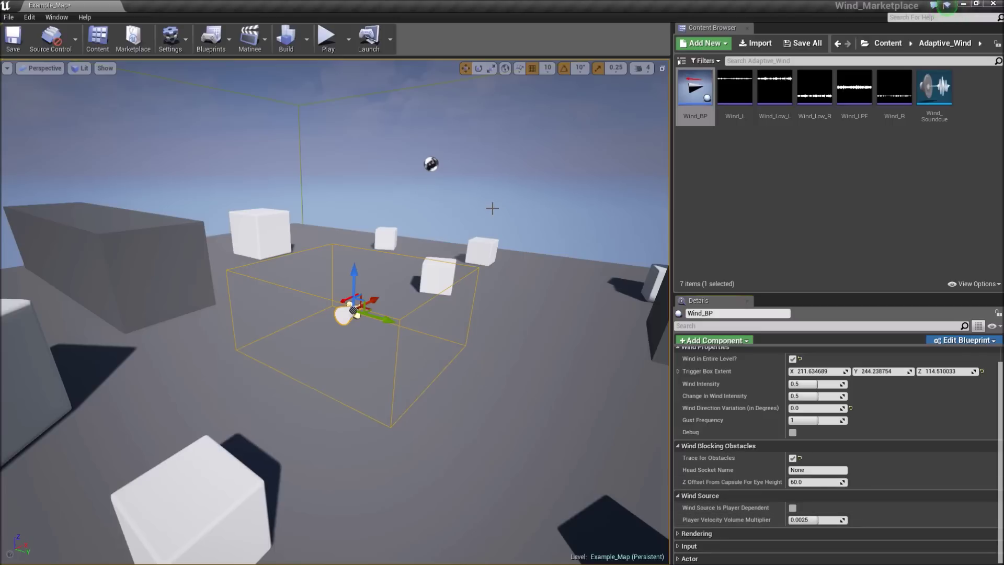
Step: Select the long dark grey box brush beside the wind trigger box
right_click_drag(334, 283, 209, 335)
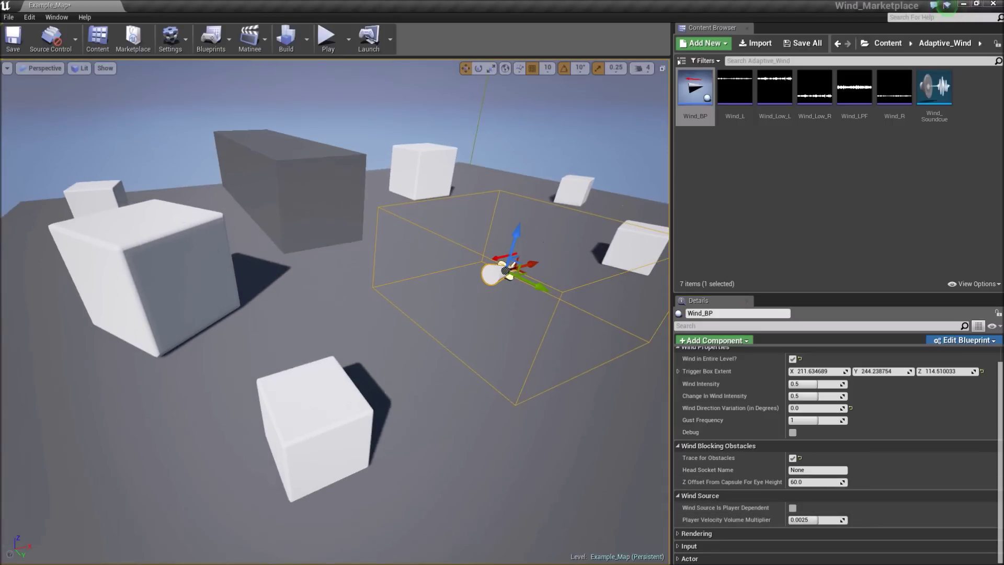
left_click(287, 197)
mouse_move(287, 197)
right_mouse_down()
mouse_move(470, 210)
mouse_move(471, 199)
right_mouse_up()
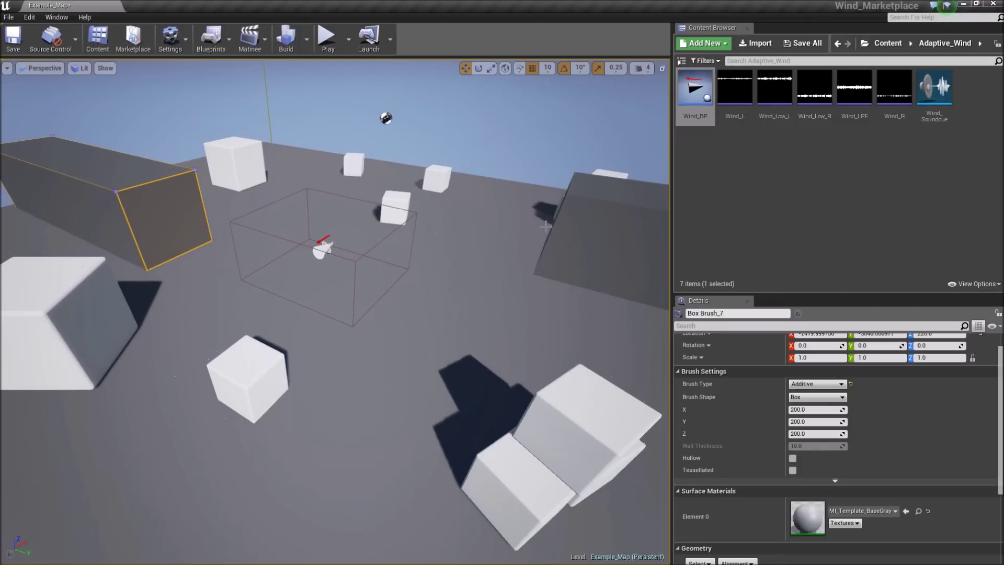